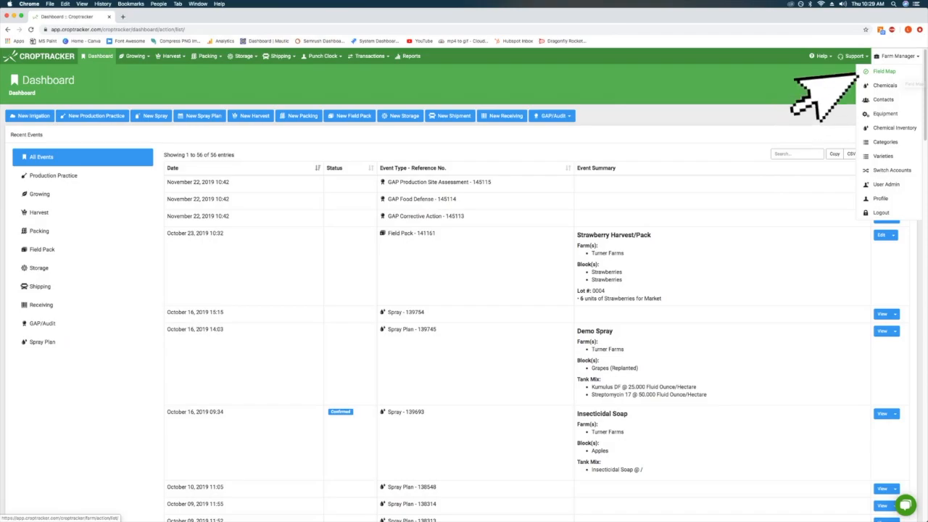
Open Croptracker's Field Map page from the Farm Manager menu
left_click(883, 71)
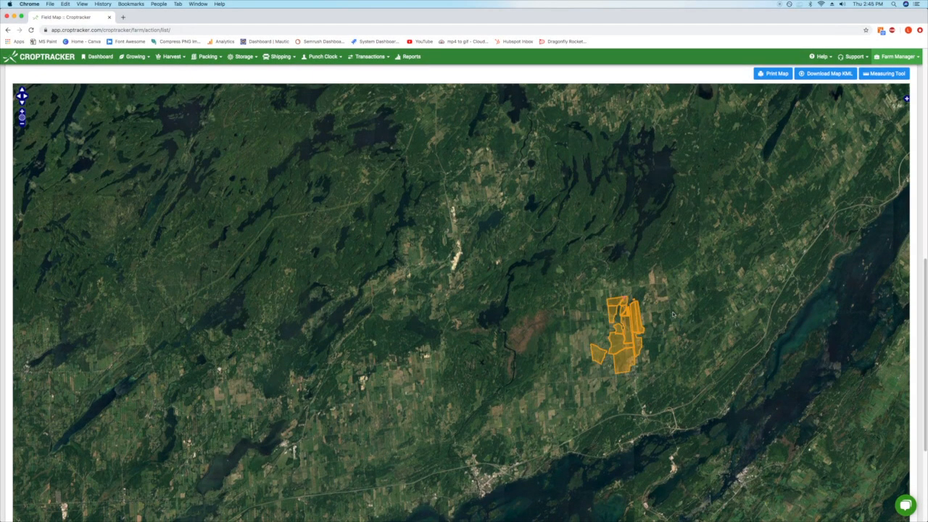
scroll(615, 330, "up", 5)
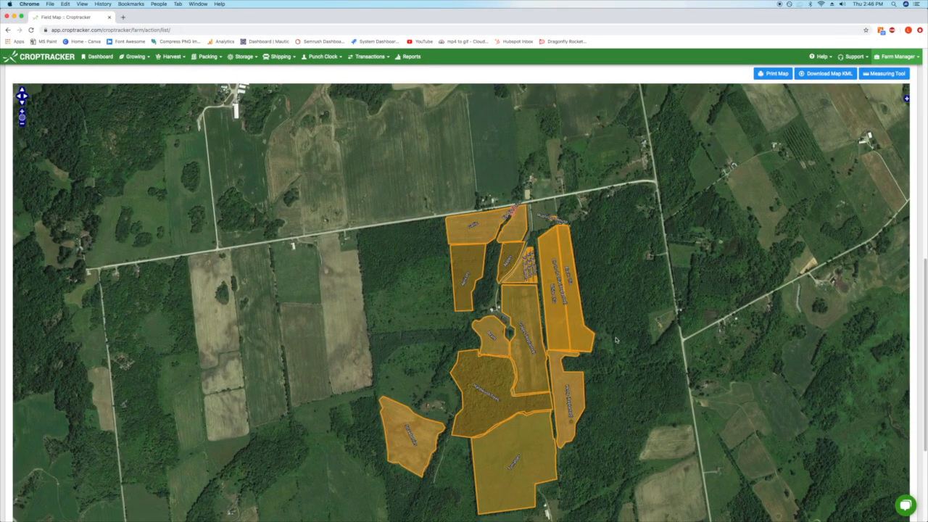
scroll(615, 330, "up", 3)
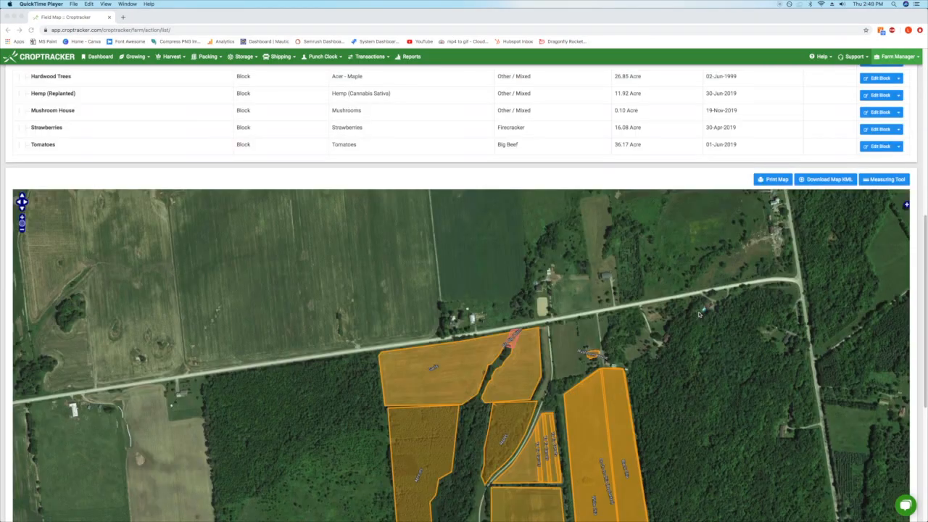
scroll(699, 315, "up", 3)
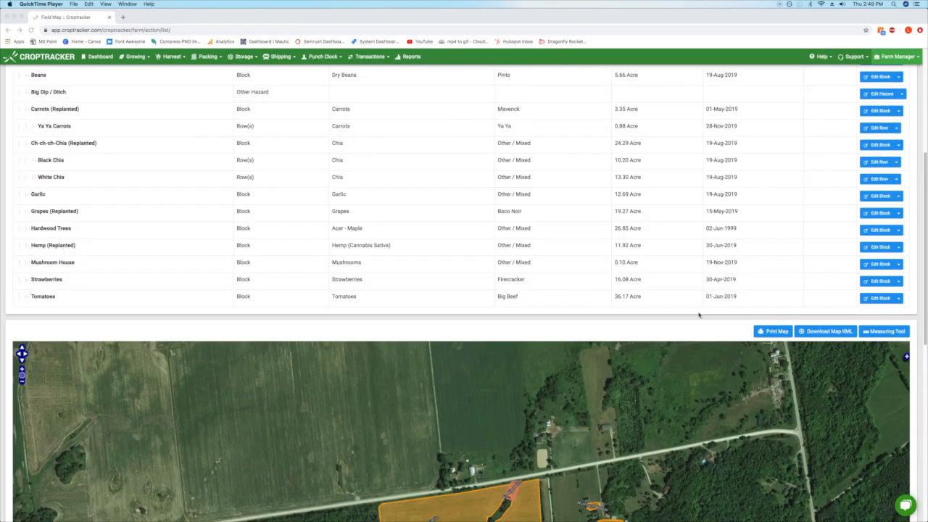
scroll(699, 315, "up", 5)
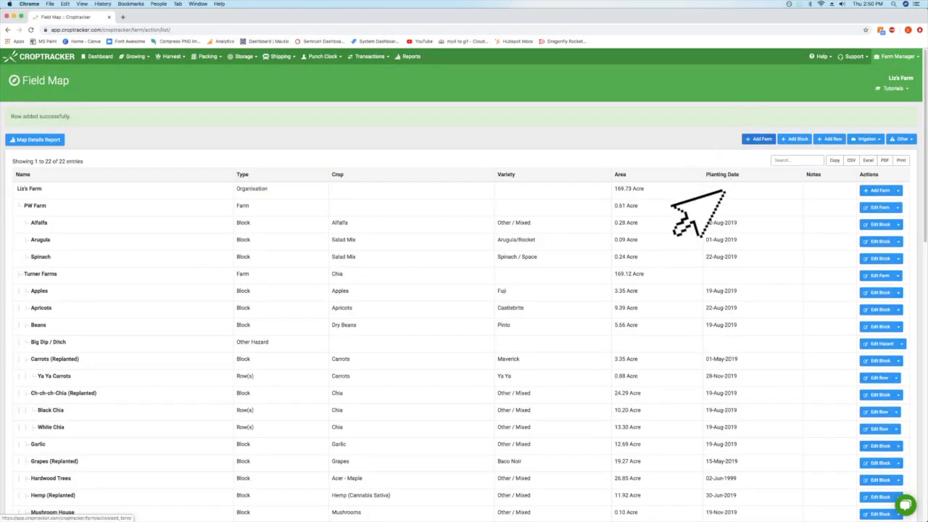
Name the farm 'Demo Video Farm' and save its new street address in Ontario, Canada
type("Demo Video Farm")
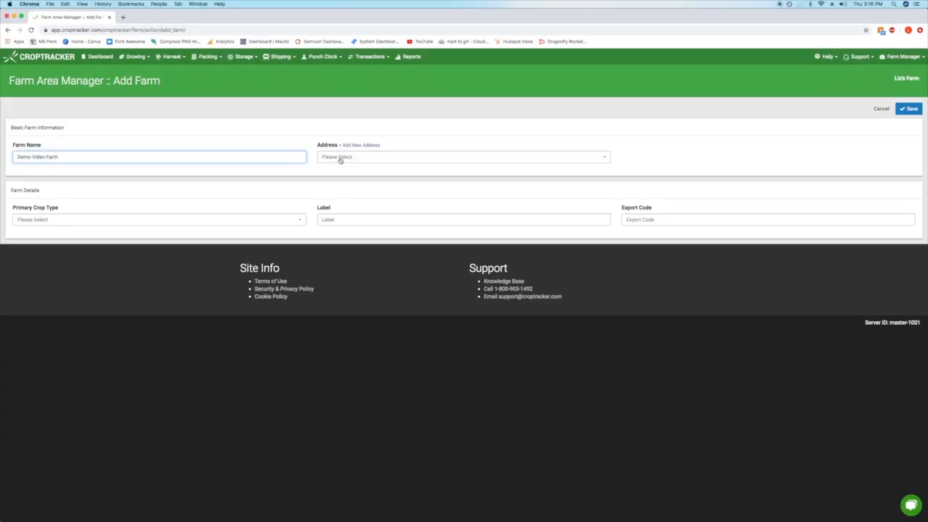
left_click(361, 145)
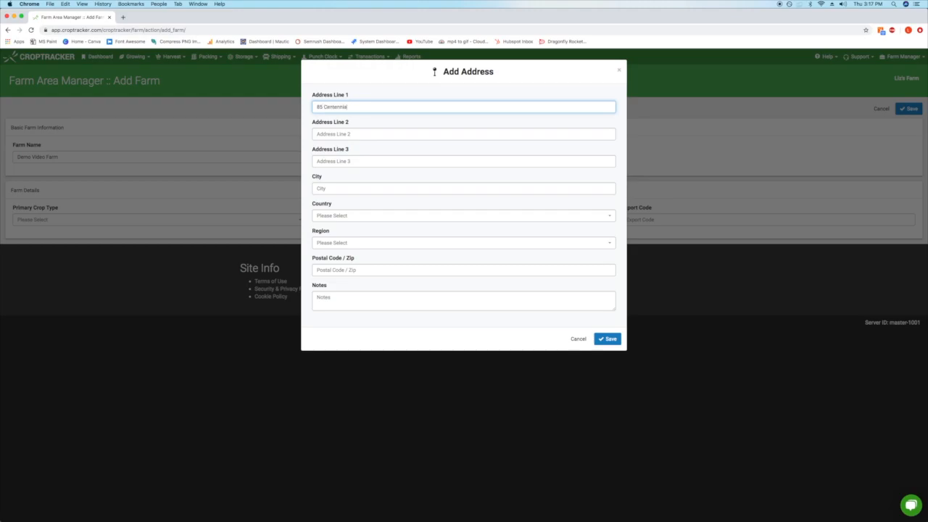
left_click(332, 191)
left_click(347, 218)
type("can")
key("Return")
left_click(344, 246)
type("on")
key("Return")
left_click(341, 270)
type("k0")
left_click(605, 339)
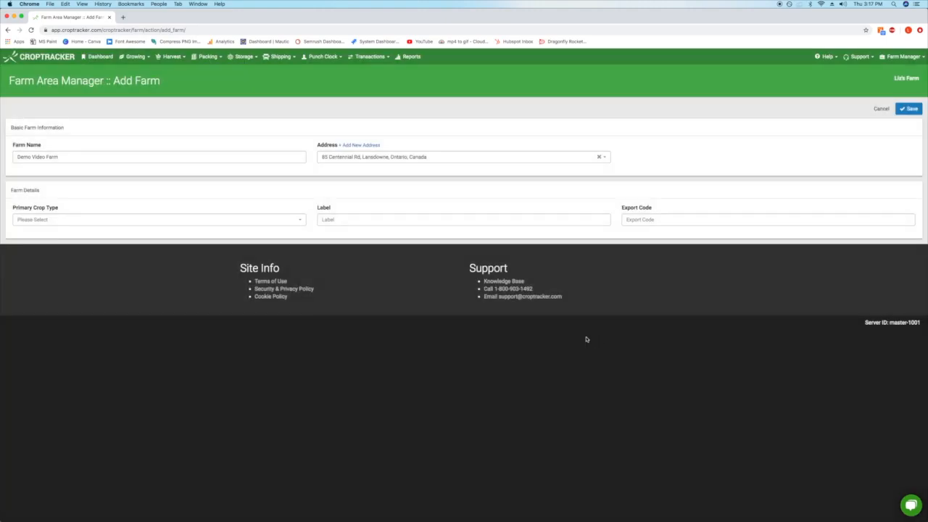
Leave crop type, label and export code blank, save Demo Video Farm, and start a new block
left_click(279, 221)
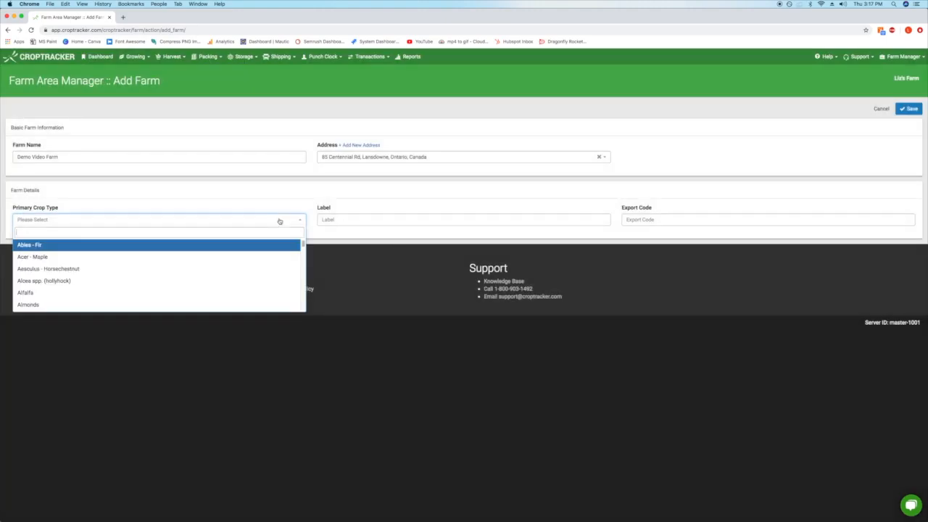
left_click(251, 220)
left_click(365, 221)
left_click(664, 223)
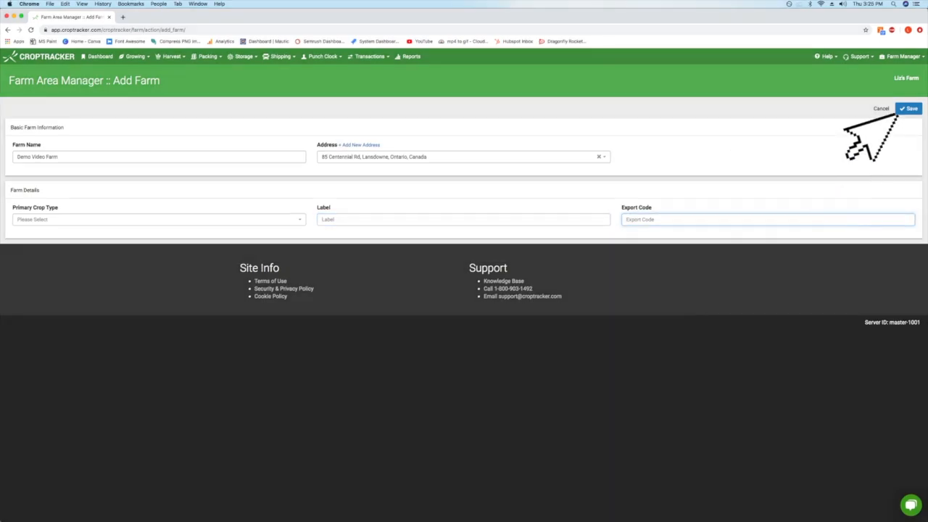
left_click(907, 109)
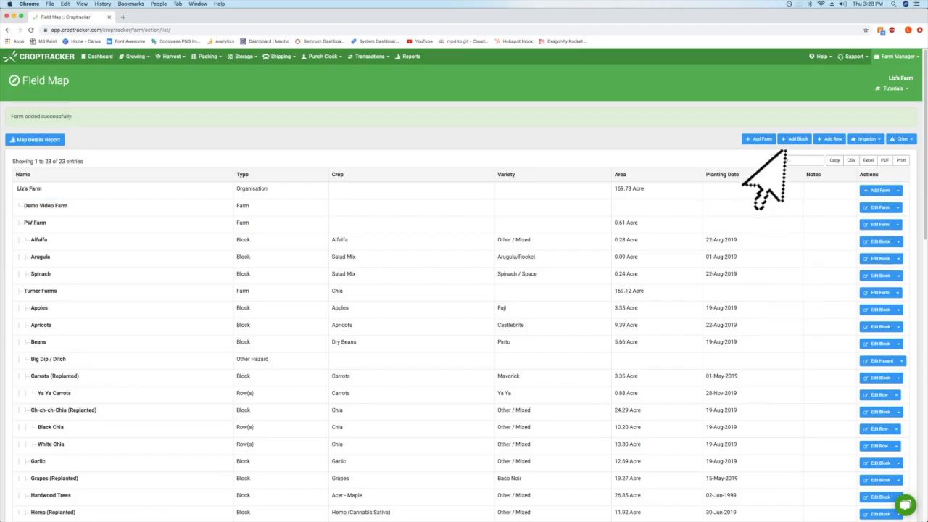
left_click(782, 138)
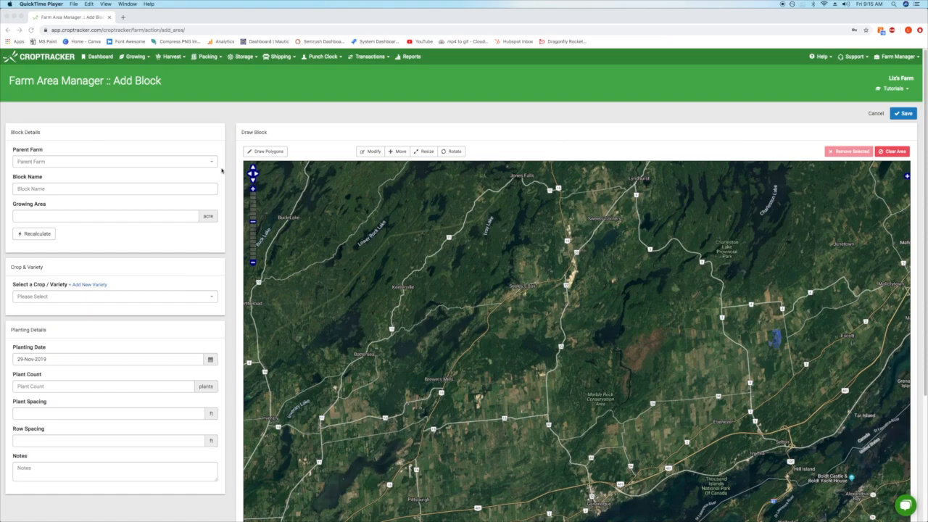
Set the parent farm to Demo Video Farm and draw a four-corner block outline on the map
left_click(212, 164)
left_click(212, 164)
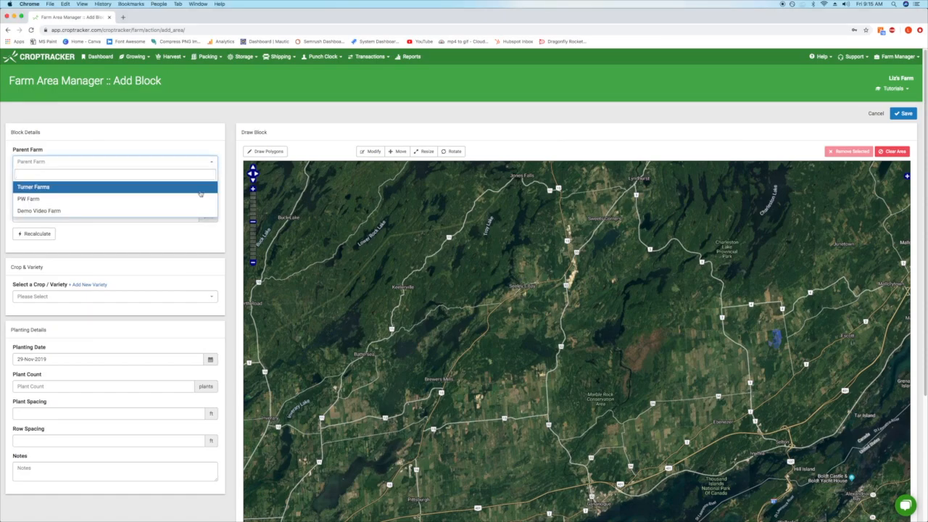
left_click(201, 190)
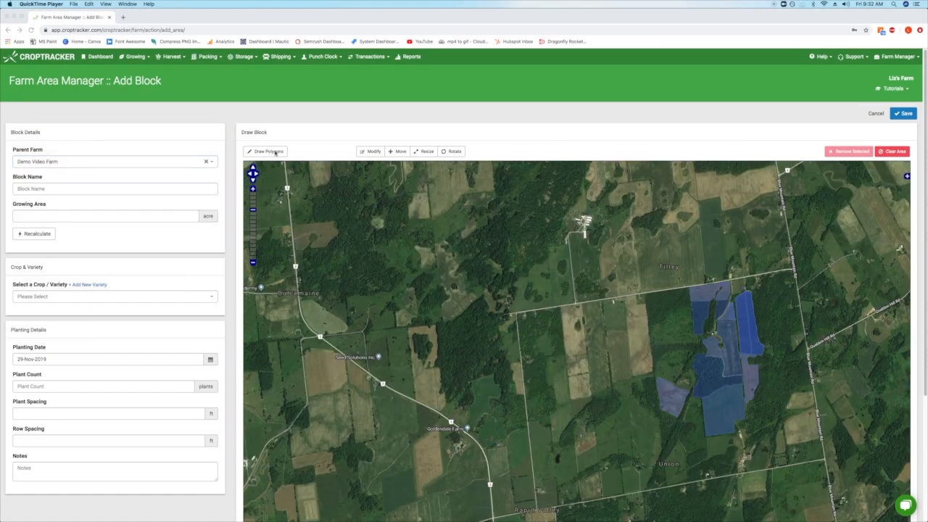
left_click(268, 152)
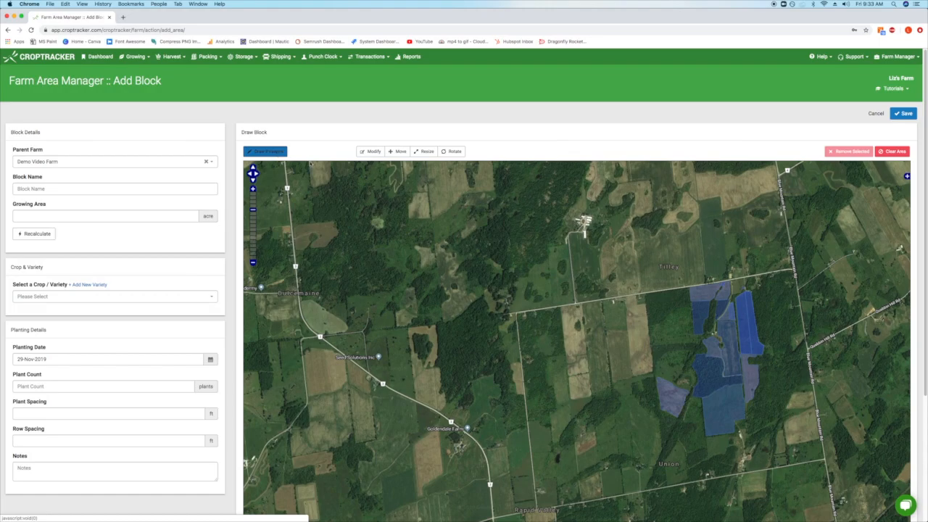
left_click(610, 240)
left_click(599, 255)
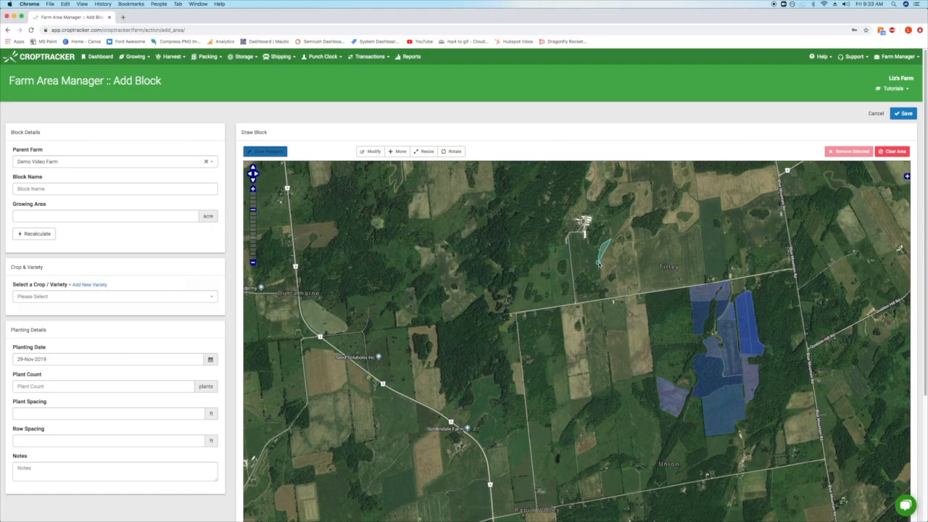
left_click(603, 282)
left_click(616, 268)
left_click(371, 152)
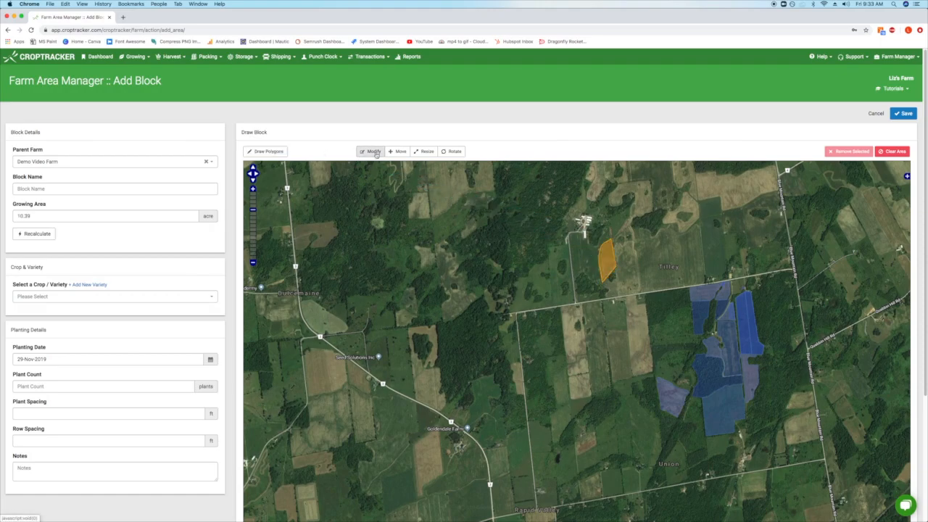
Enlarge the outline to 10.88 acres and start naming the block 'Tomatoes'
left_click(615, 267)
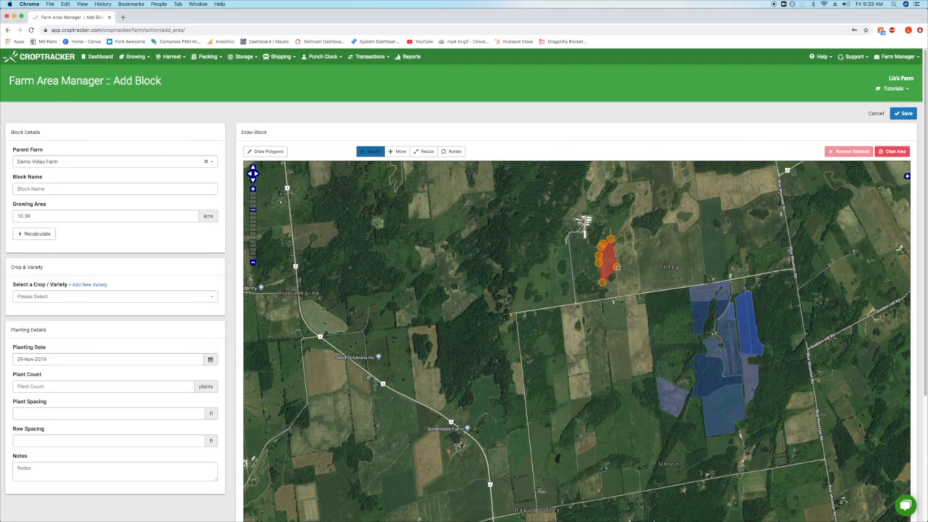
left_click_drag(610, 238, 611, 240)
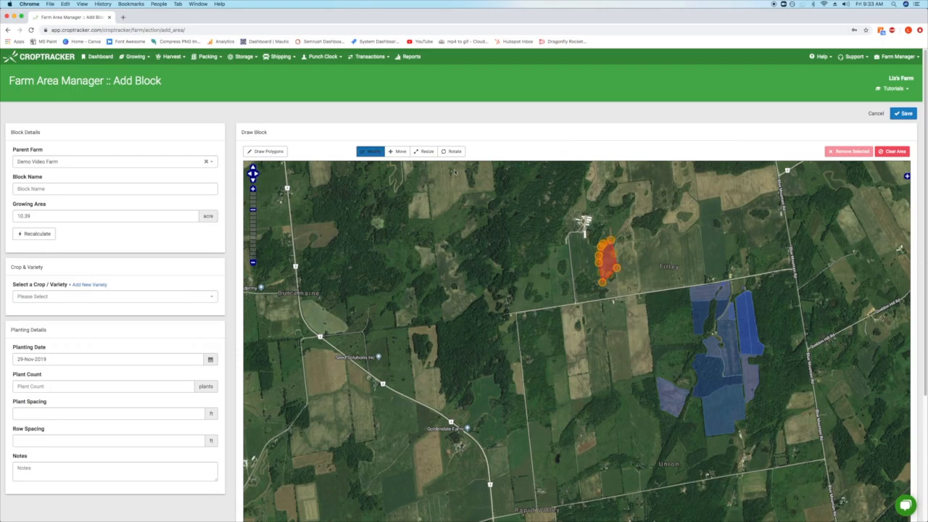
left_click(372, 153)
left_click(133, 188)
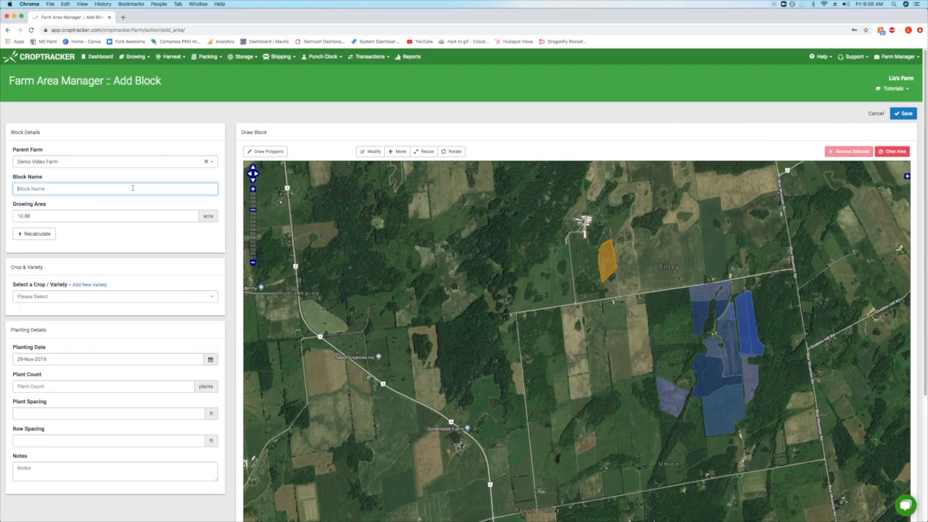
type("Tomatoes - Cherry")
Change the block's growing area to 10.75 acres
left_click(76, 214)
double_click(23, 215)
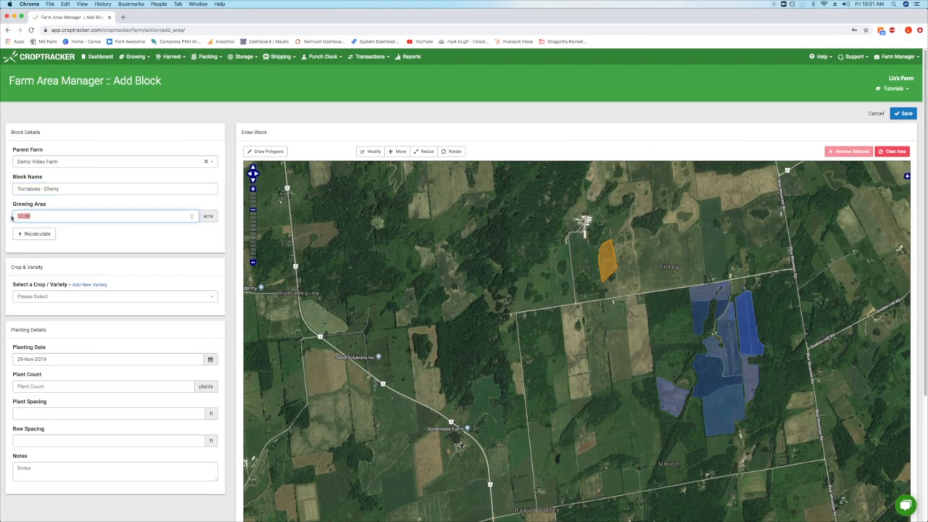
left_click(45, 216)
left_click(64, 233)
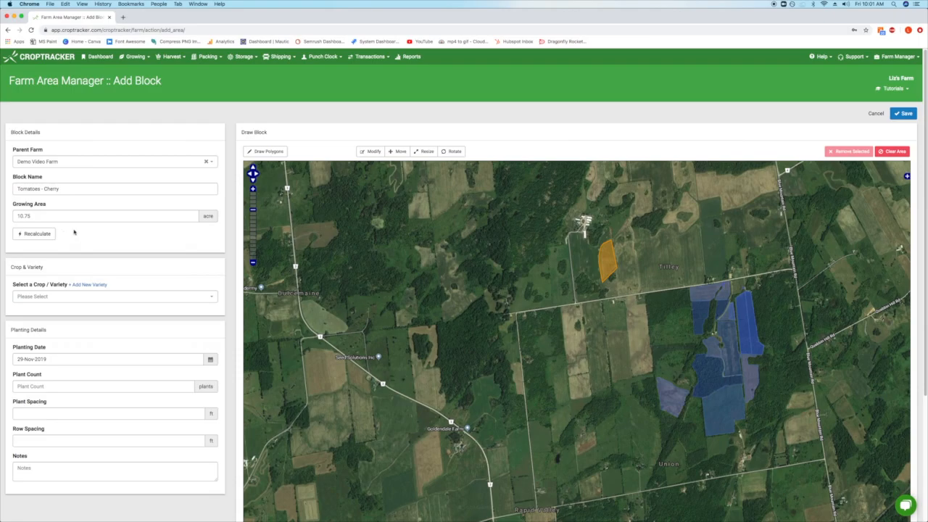
Add Cherry as a new Tomatoes variety and assign it as the block's crop
left_click(211, 297)
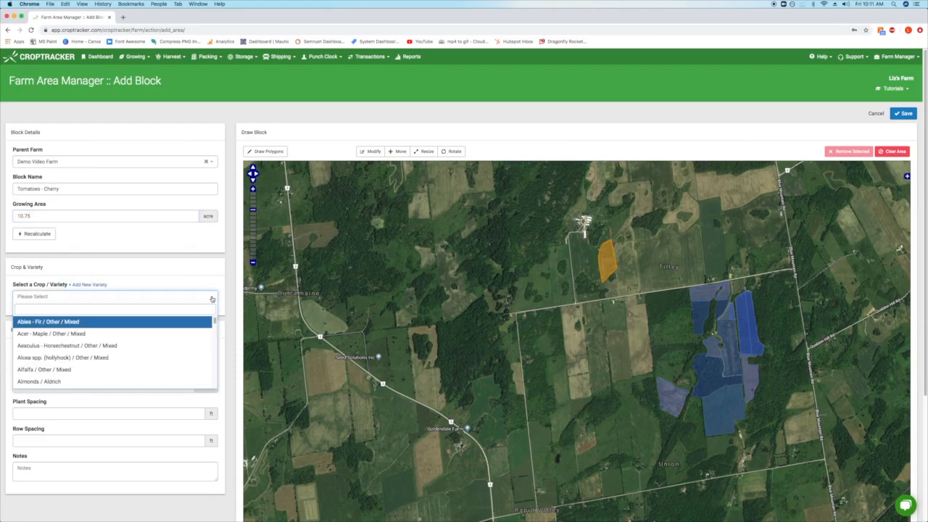
type("toma")
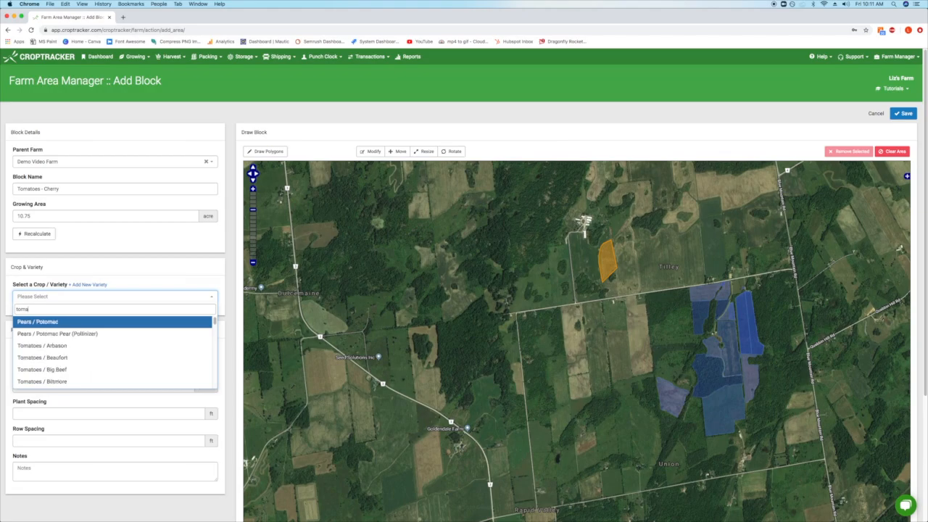
key("Down")
key("Down")
key("Down")
key("Down")
key("Down")
key("Down")
key("Down")
key("Down")
key("Down")
key("Down")
key("Down")
key("Down")
key("Down")
key("Down")
key("Down")
key("Down")
key("Down")
key("Down")
key("Down")
key("Down")
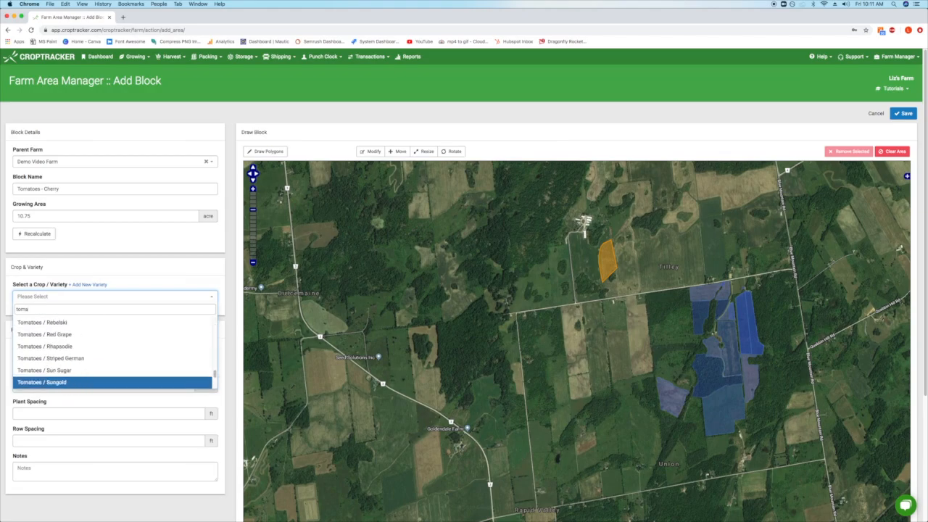
left_click(89, 284)
left_click(368, 107)
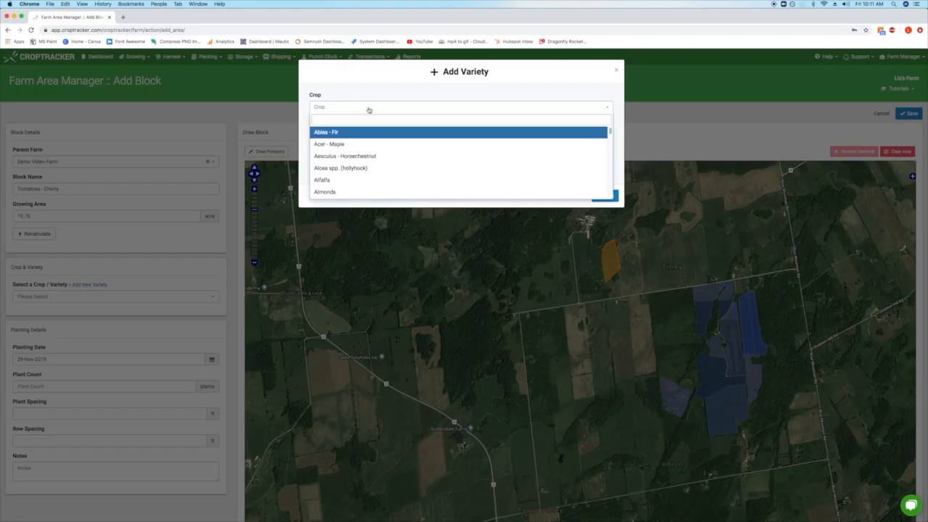
type("Tom")
left_click(334, 135)
type("Cherry")
left_click(608, 196)
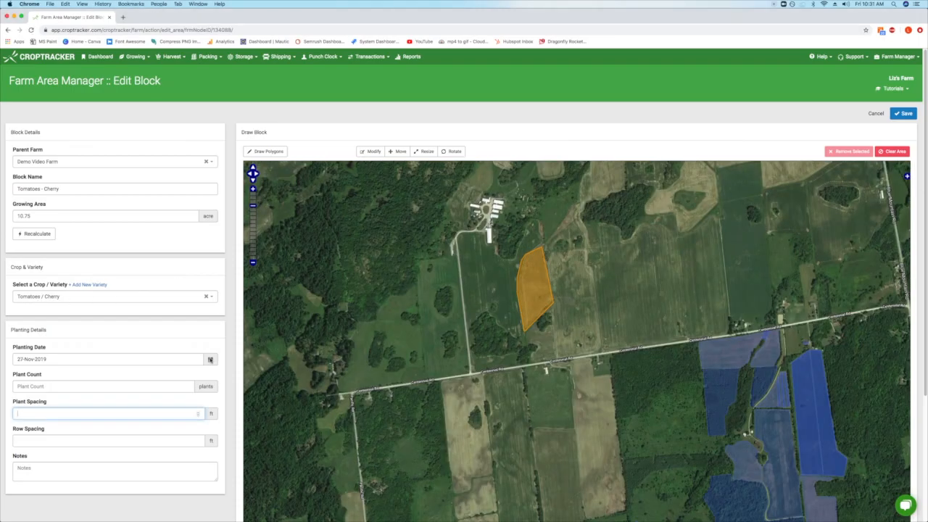
left_click(211, 360)
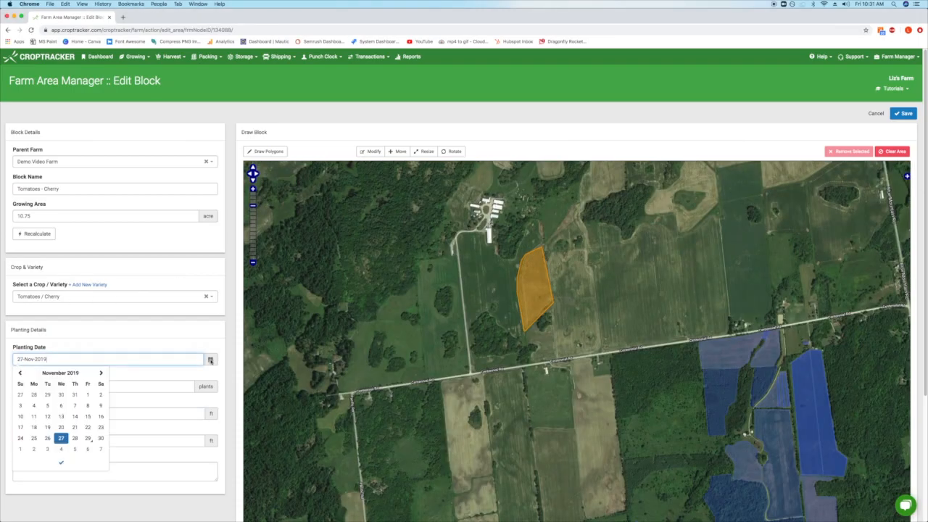
Set planting date 29-Nov-2019, 300 plants, .5 ft plant spacing and 1 ft row spacing
left_click(87, 438)
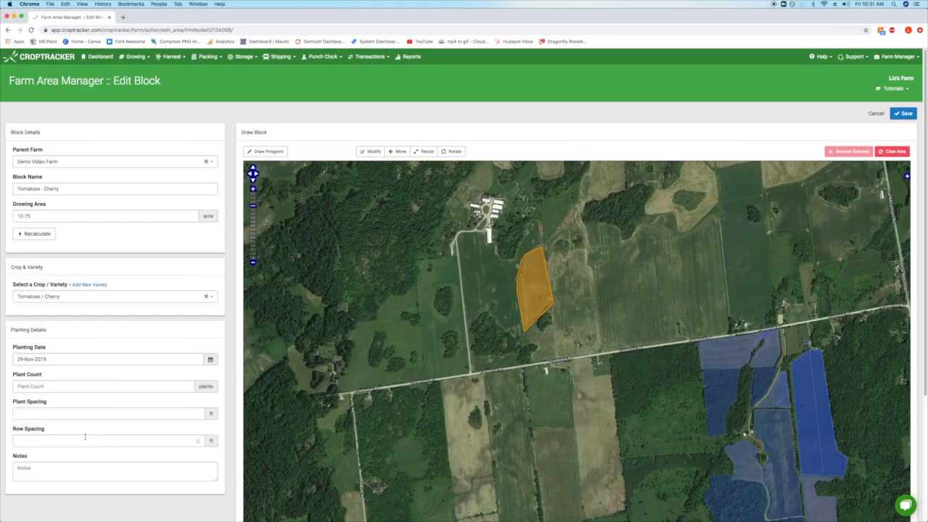
left_click(156, 385)
type("300")
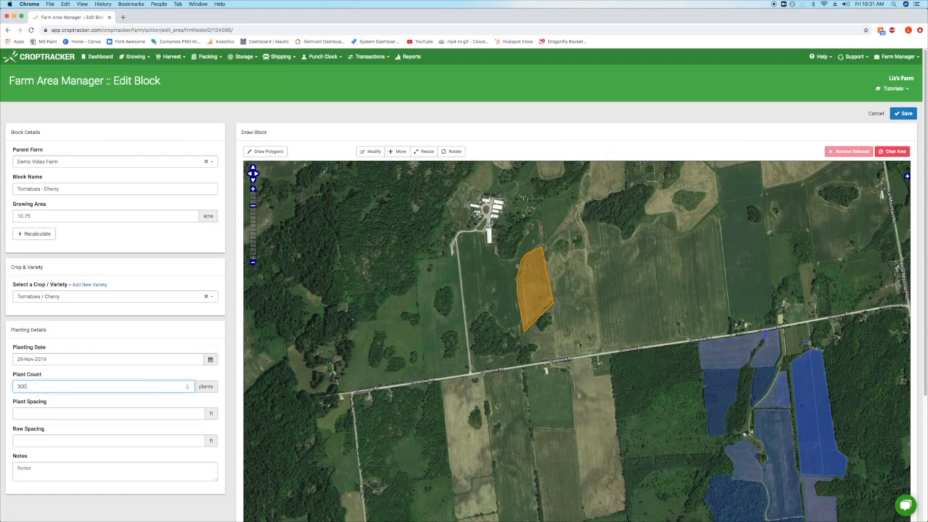
left_click(162, 413)
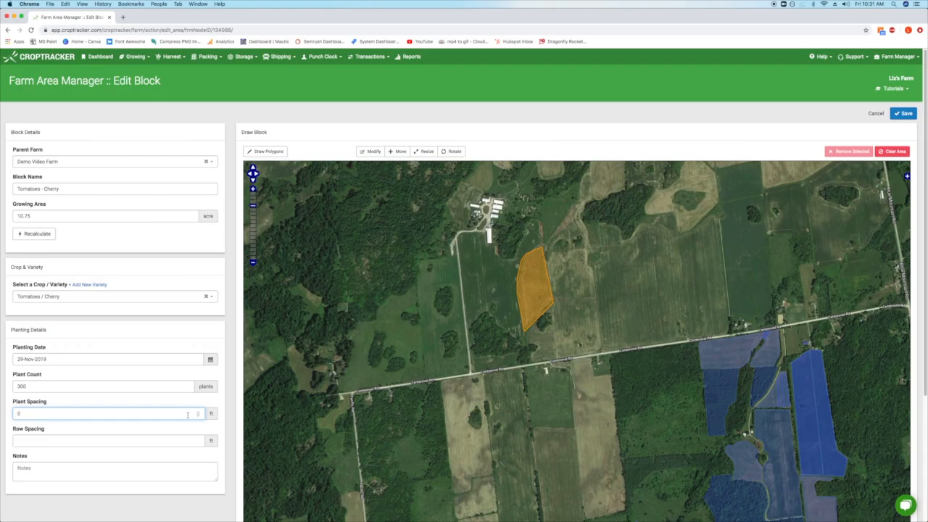
left_click(202, 440)
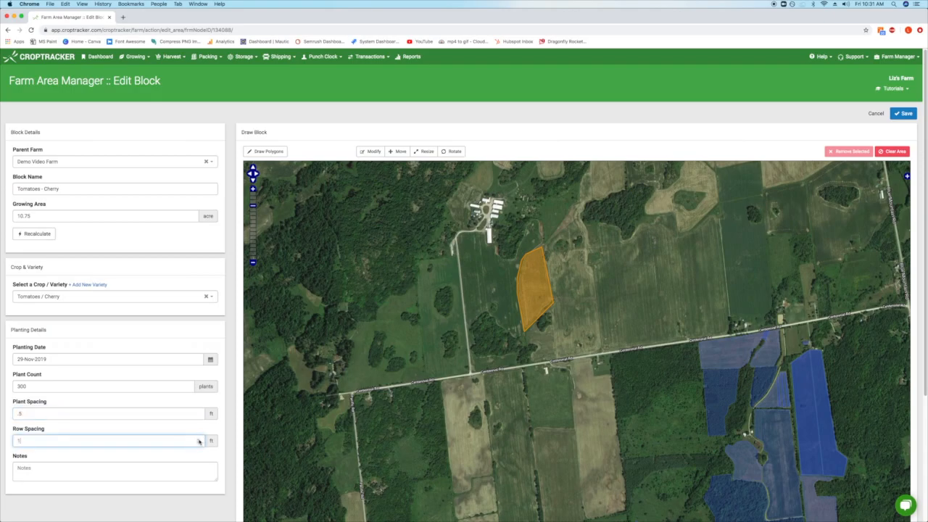
left_click(159, 470)
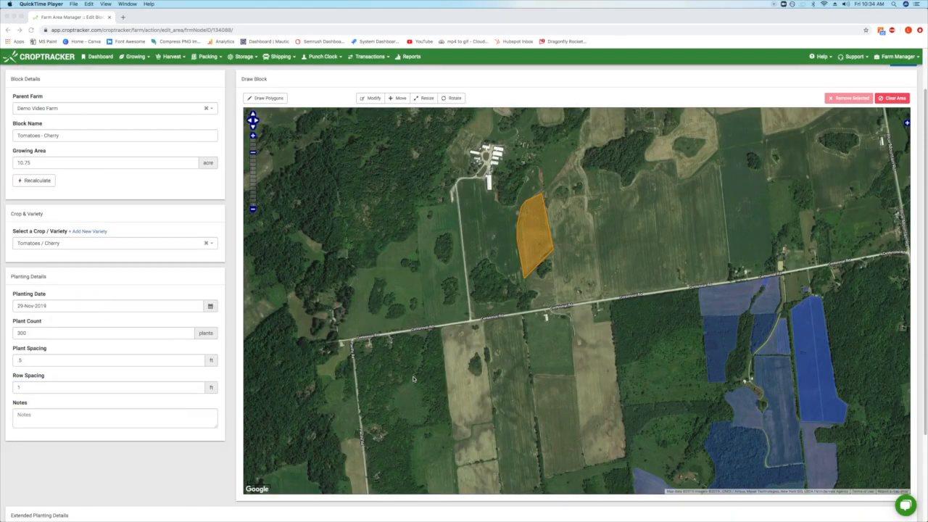
Set the wet, next planting and estimated harvest dates to 29-Nov-2019, then save the block
scroll(92, 399, "down", 3)
left_click(93, 398)
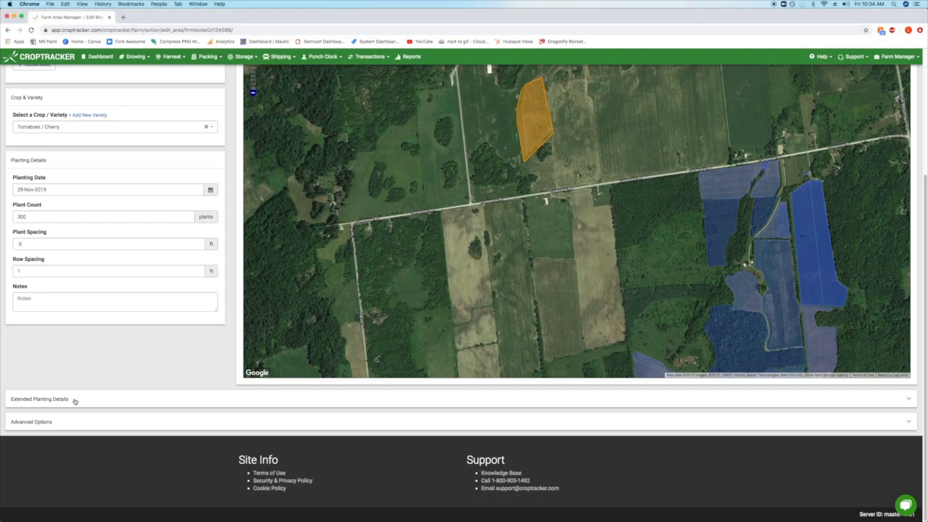
left_click(75, 402)
scroll(153, 410, "down", 3)
scroll(157, 409, "down", 2)
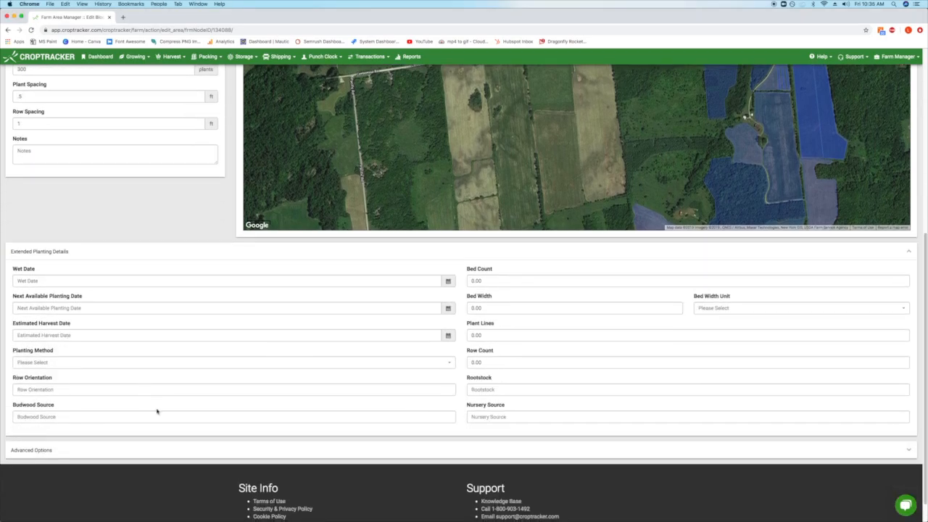
left_click(129, 453)
scroll(162, 431, "down", 3)
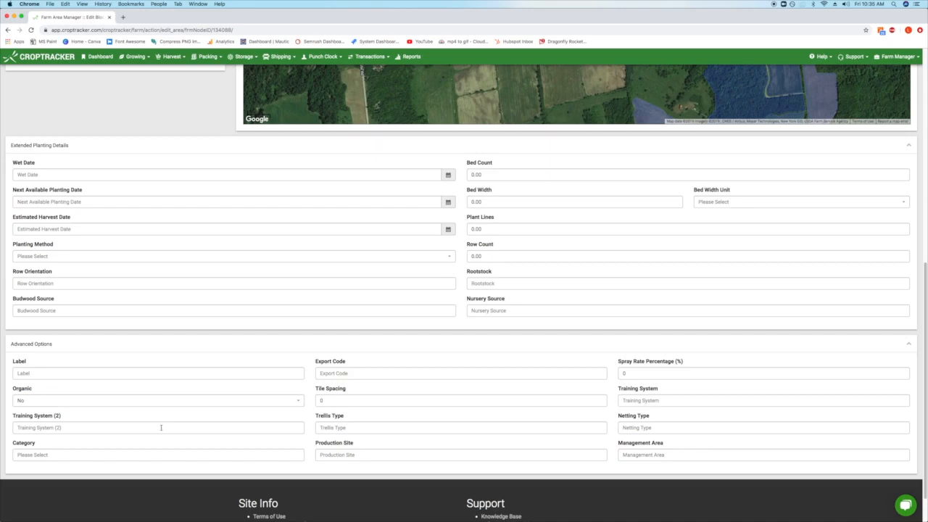
left_click(144, 176)
left_click(145, 201)
left_click(164, 226)
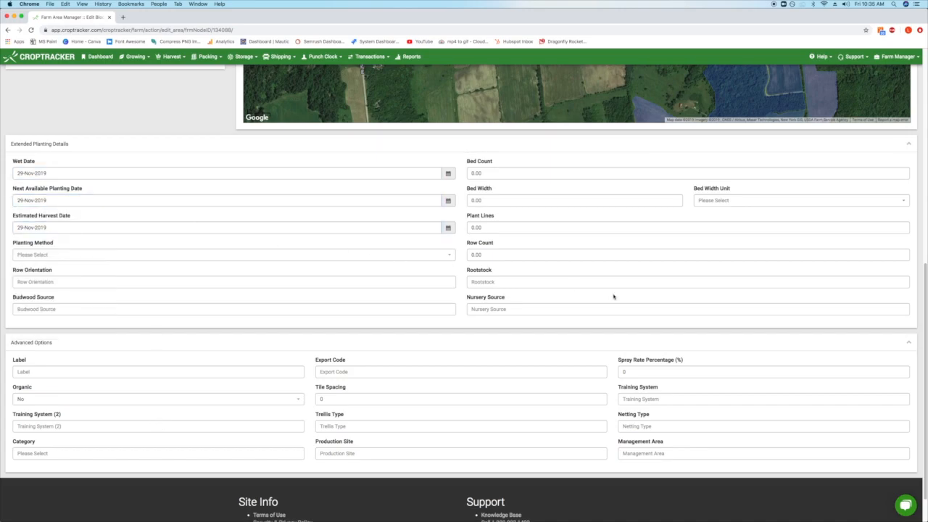
scroll(614, 297, "up", 10)
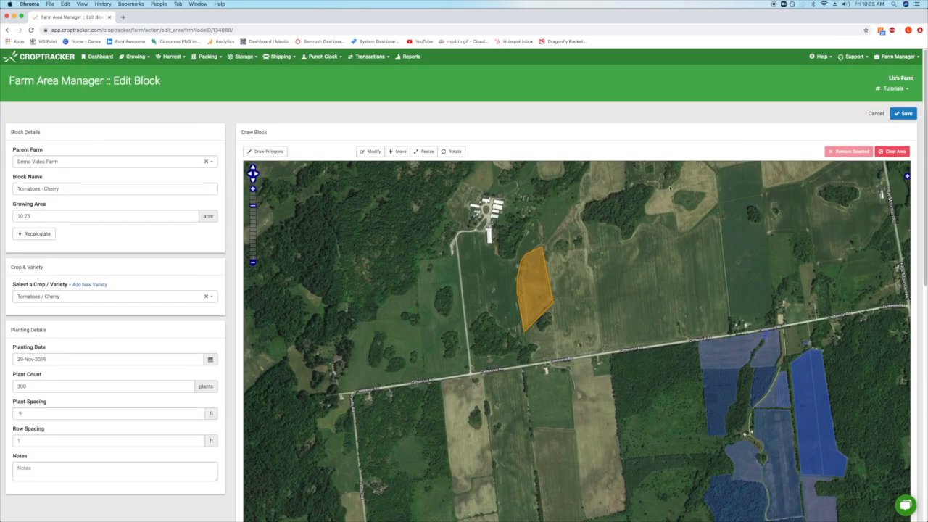
left_click(900, 116)
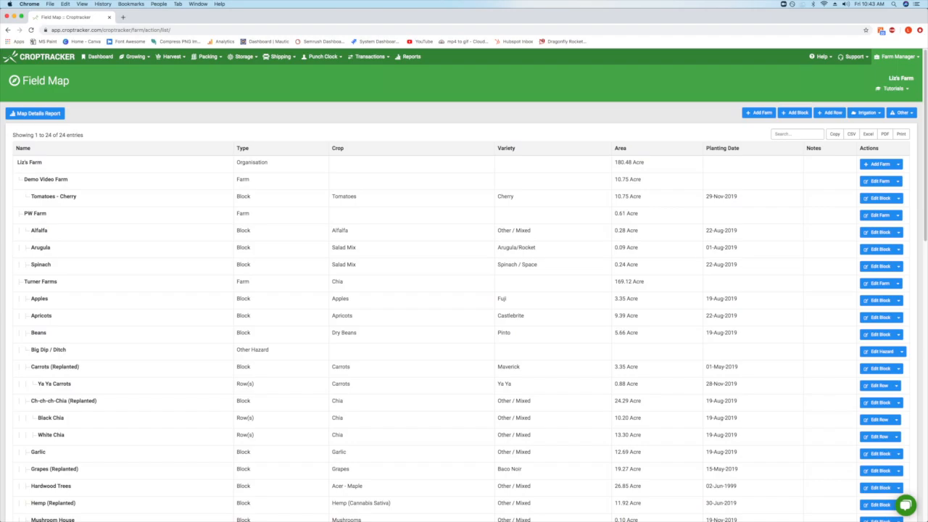
Open the action dropdown beside Edit Block for the Tomatoes - Cherry block
left_click(898, 198)
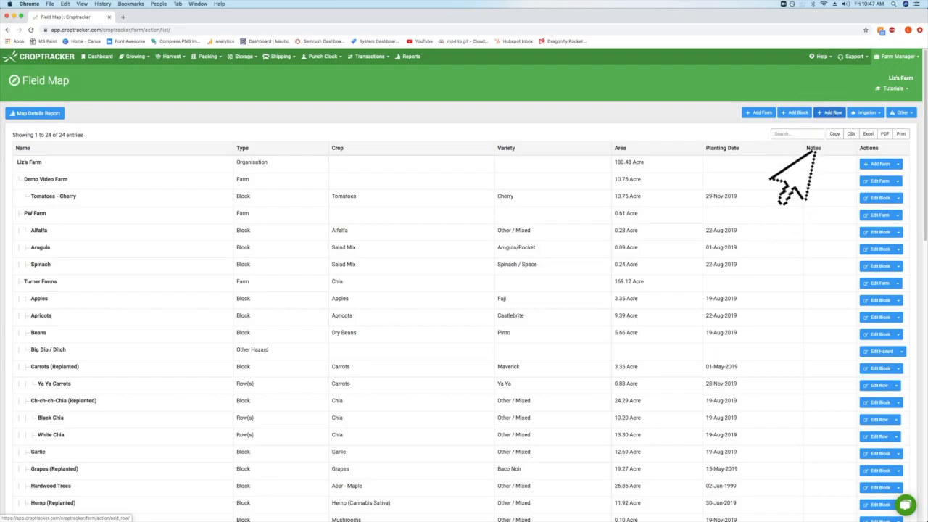
Add a row under parent block Tomatoes - Cherry and outline its strip inside the block
left_click(212, 226)
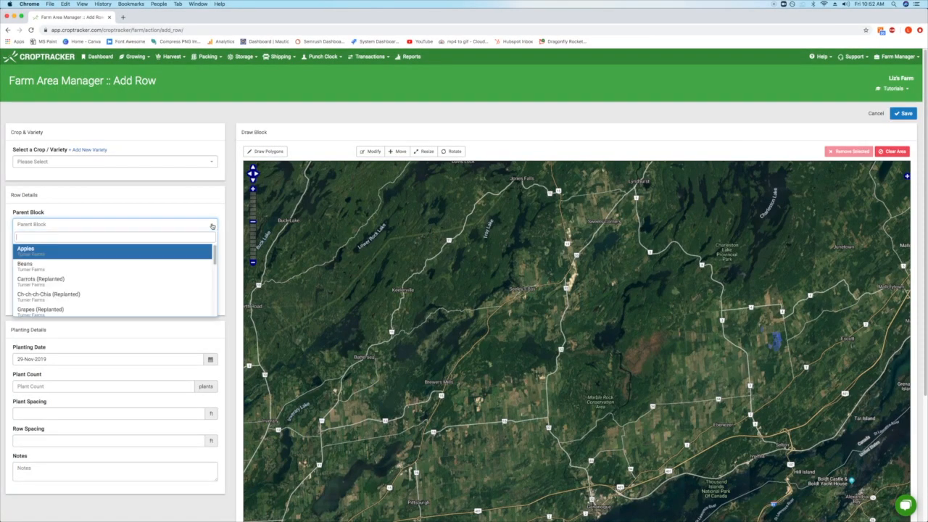
scroll(156, 281, "down", 10)
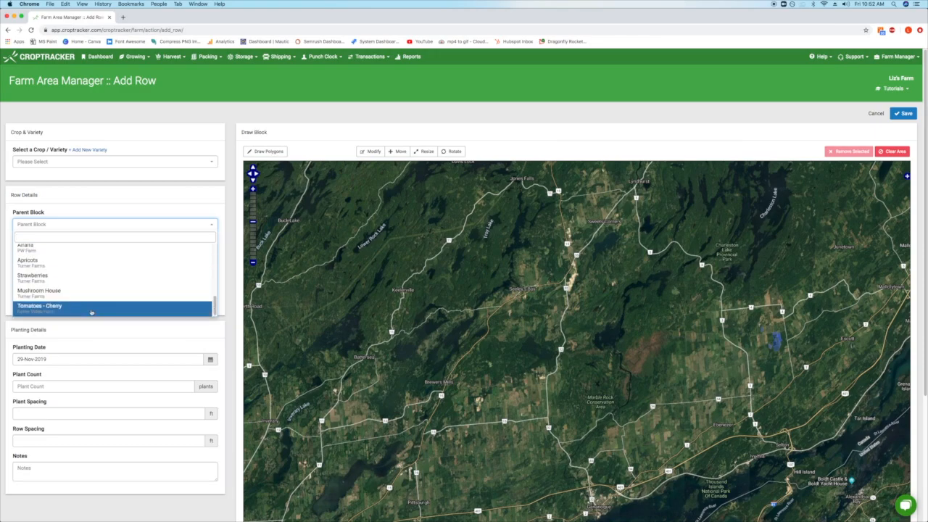
left_click(90, 311)
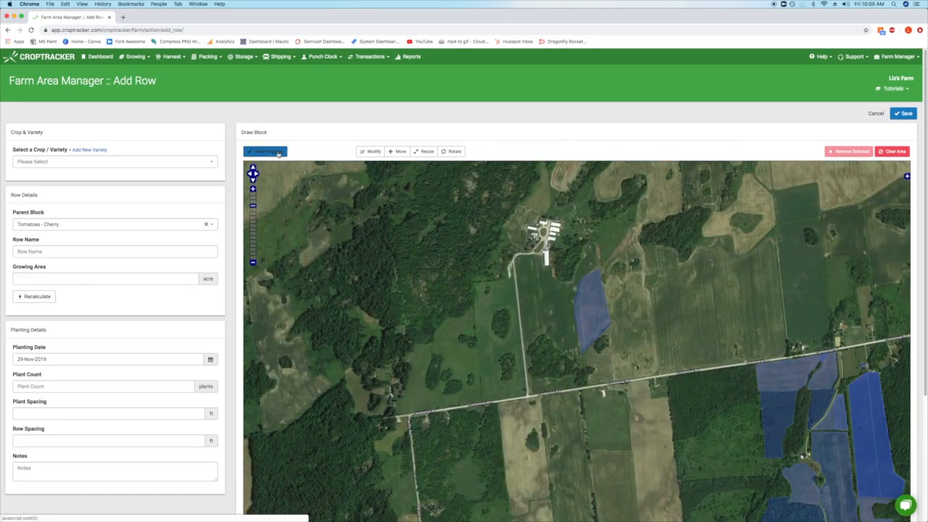
left_click(277, 154)
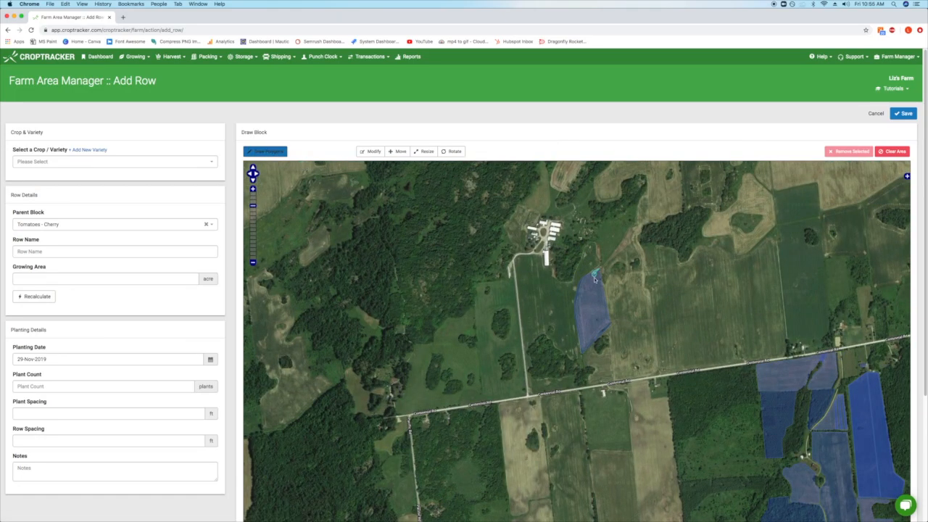
left_click(596, 271)
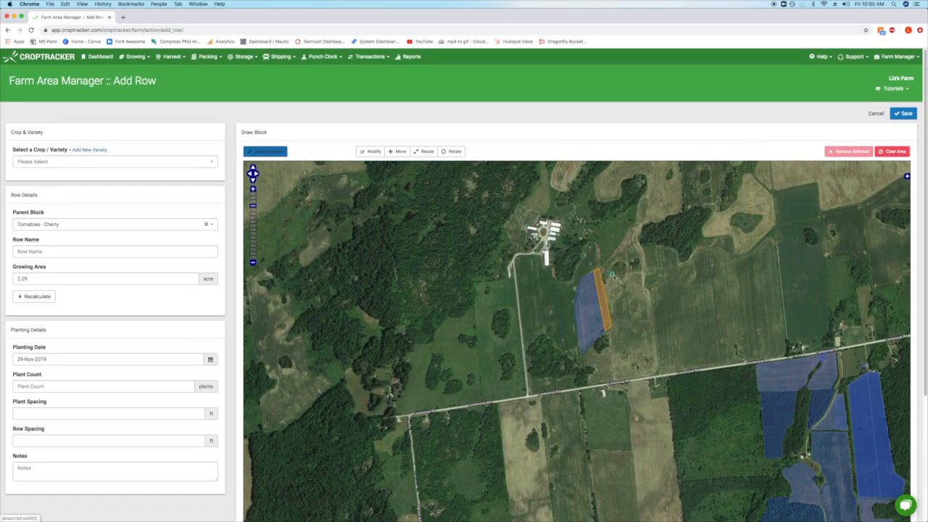
left_click(282, 153)
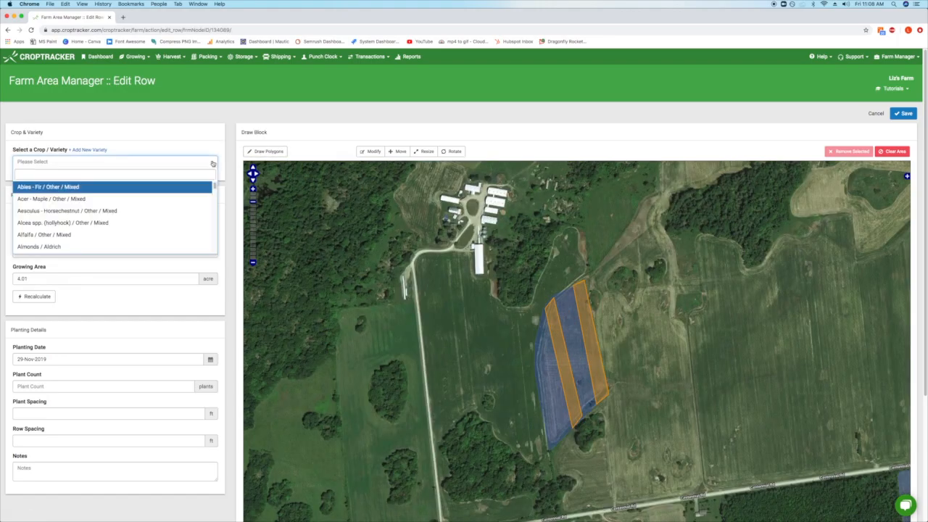
Give the row crop Tomatoes / Other / Mixed, name 'Tomatoes - Grape' and 4.25 acres area
scroll(118, 224, "down", 3)
scroll(116, 224, "down", 3)
left_click(113, 224)
left_click(92, 252)
type("Tomatoes -")
left_click(44, 267)
left_click(66, 280)
type("4.25")
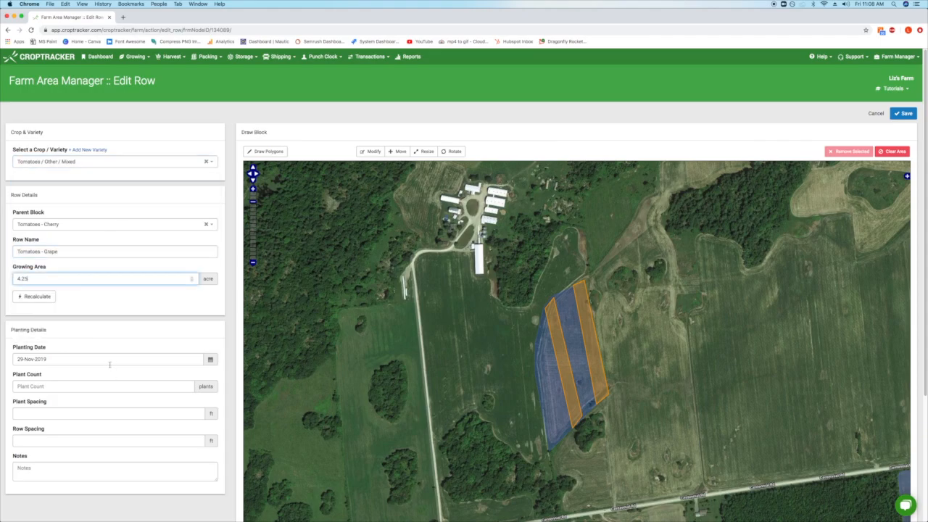
Enter 300 plants with .5 ft and 1 ft spacing, then save the Tomatoes - Grape row
left_click(112, 386)
type("300")
left_click(105, 414)
left_click(101, 439)
key("Tab")
scroll(368, 447, "down", 7)
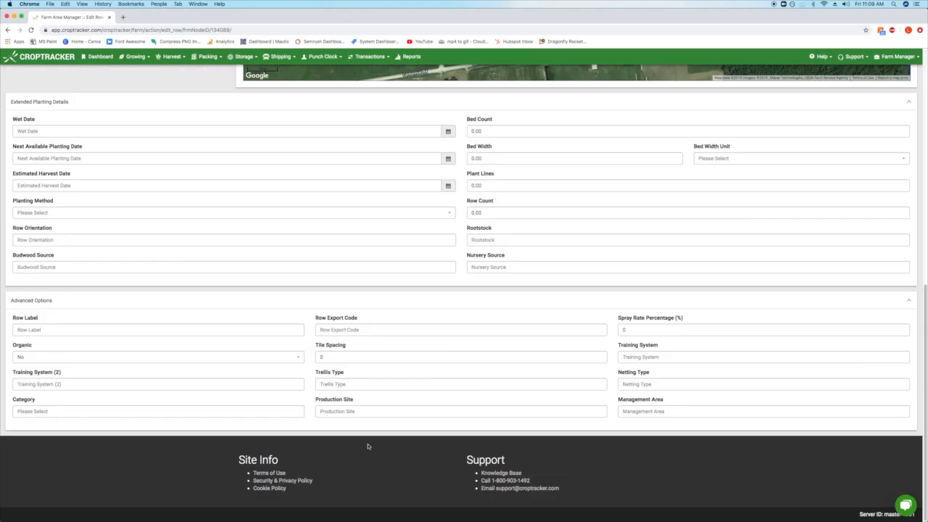
scroll(367, 447, "up", 10)
left_click(902, 112)
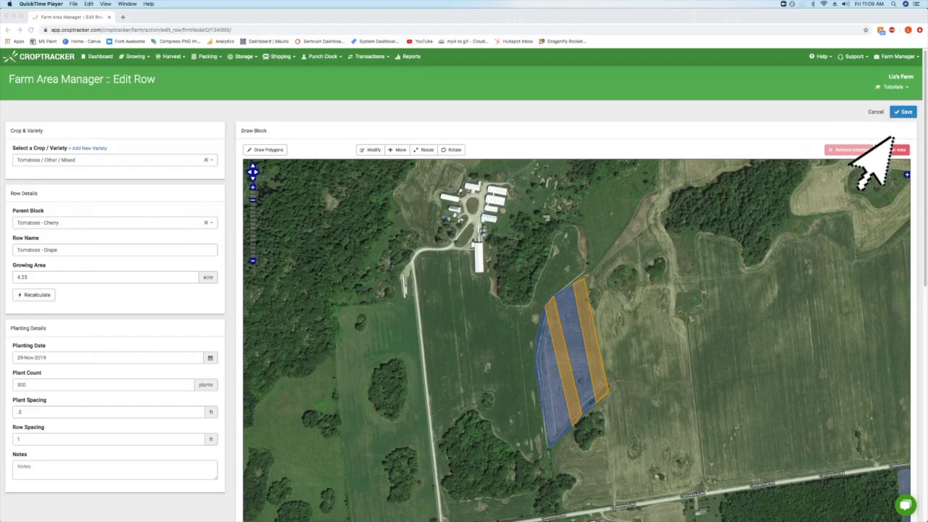